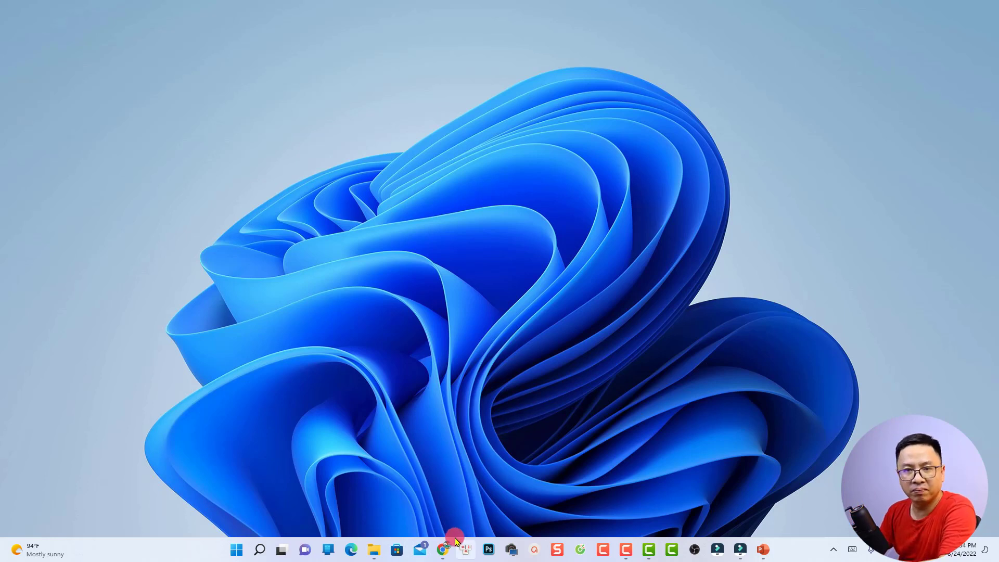
Step: Launch a new maximized Chrome window under the chosen profile and show the Google apps panel
{"action": "right_click", "coordinate": [441, 556]}
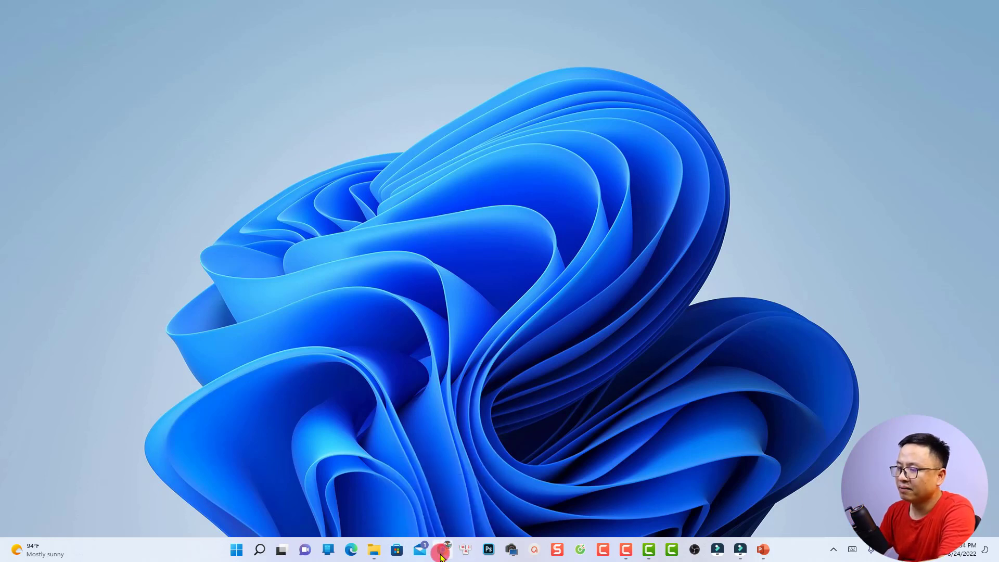
{"action": "left_click", "coordinate": [428, 493]}
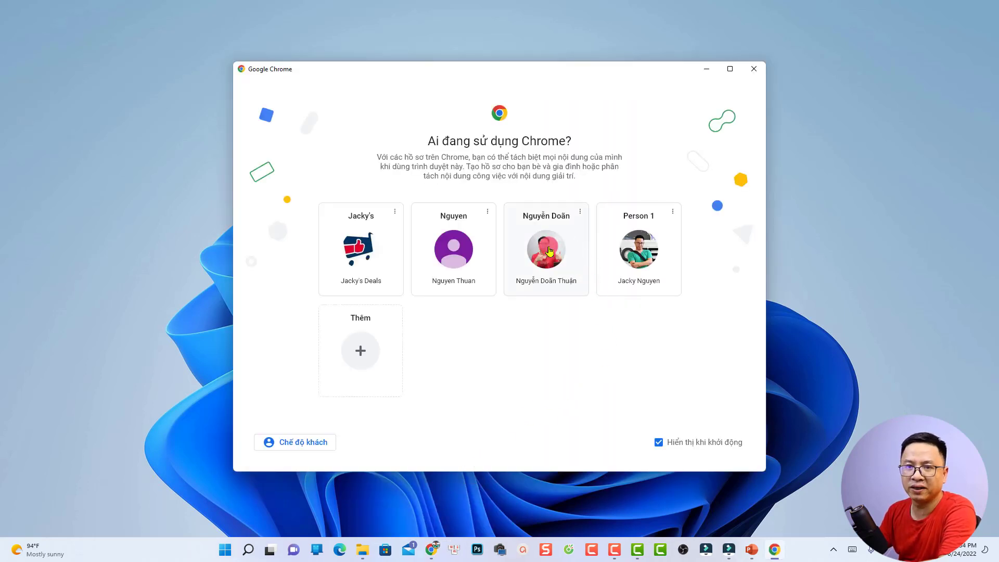
{"action": "left_click", "coordinate": [547, 249]}
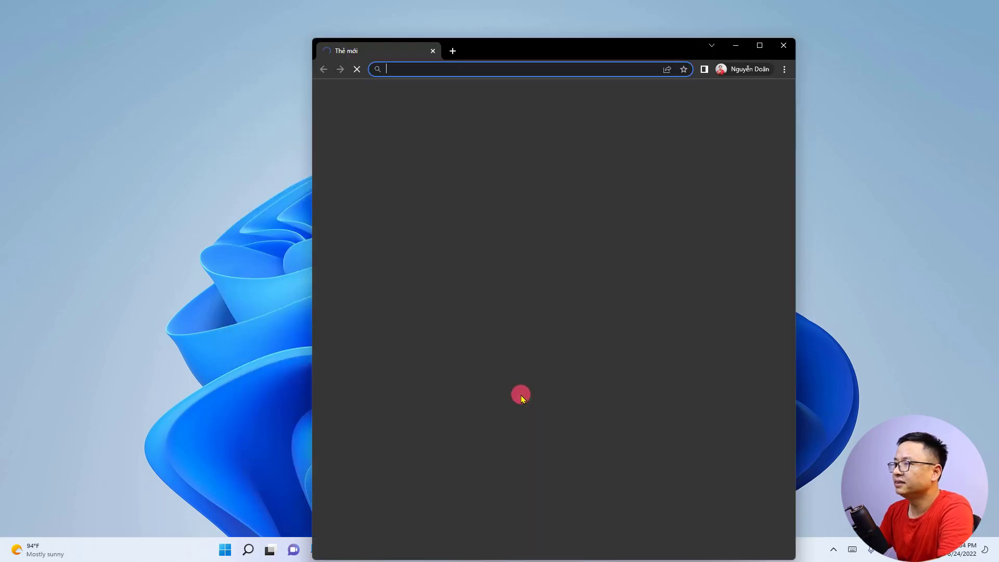
{"action": "left_click", "coordinate": [758, 46]}
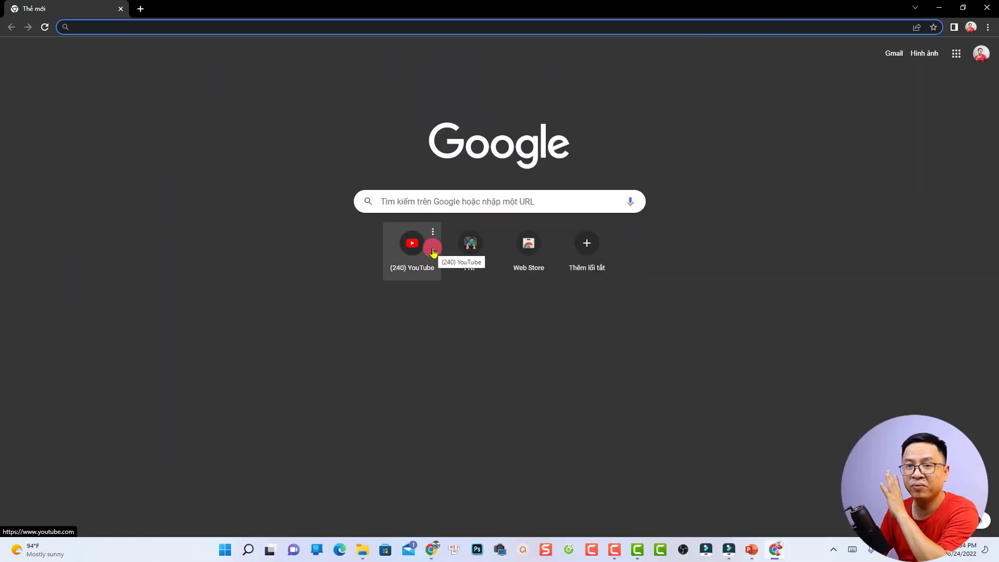
{"action": "left_click", "coordinate": [958, 54]}
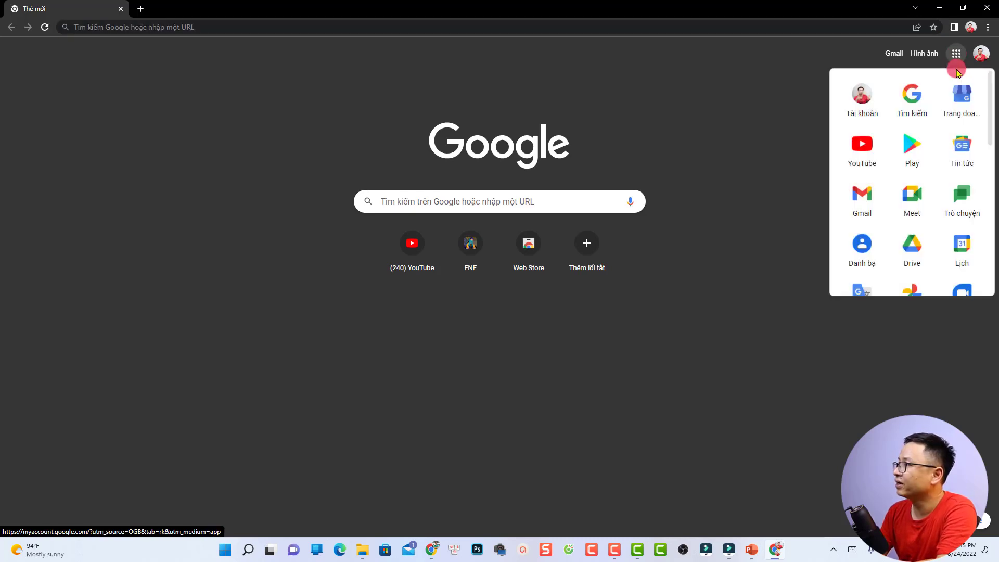
Step: Go to the Google Meet home page and expand the New meeting options
{"action": "left_click", "coordinate": [910, 201]}
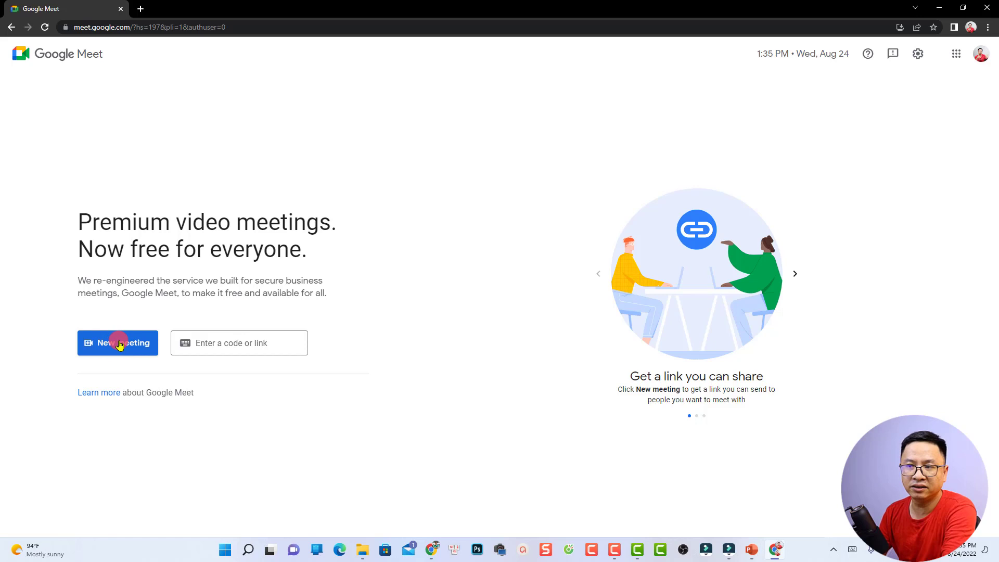
{"action": "left_click", "coordinate": [221, 340]}
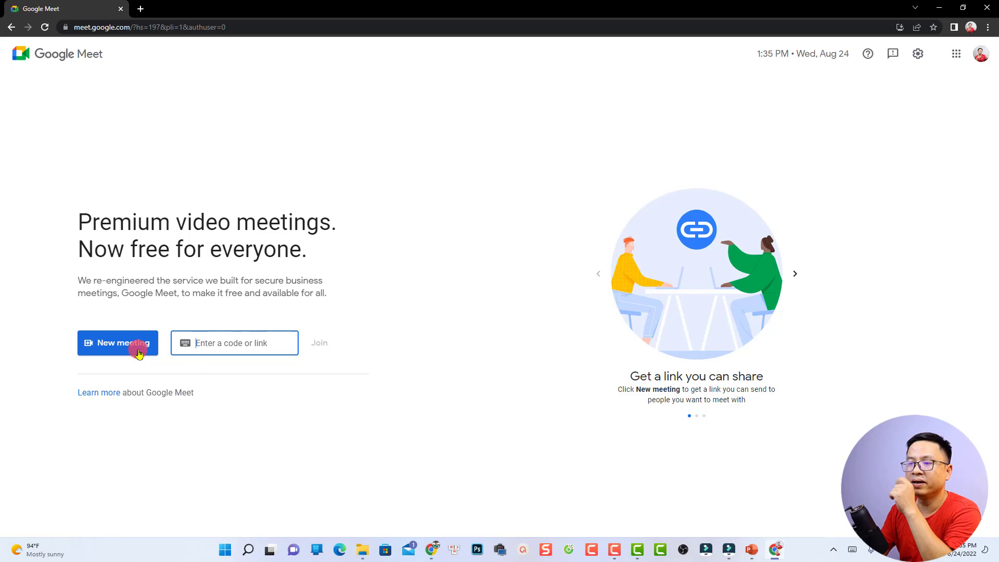
{"action": "left_click", "coordinate": [112, 344]}
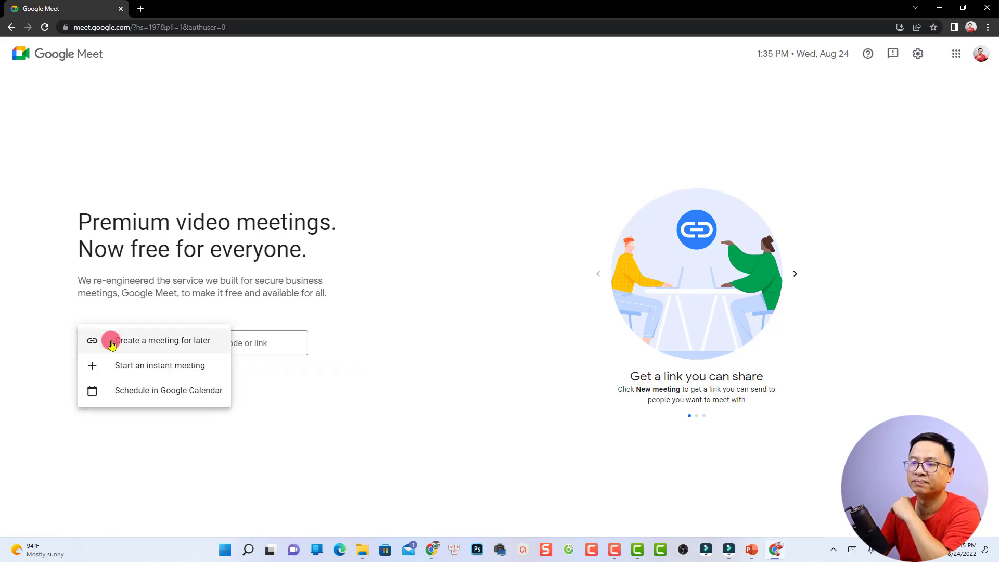
Step: Start an instant meeting, invite a suggested contact, and copy the link meet.google.com/syn-kjyw-xft
{"action": "left_click", "coordinate": [144, 366]}
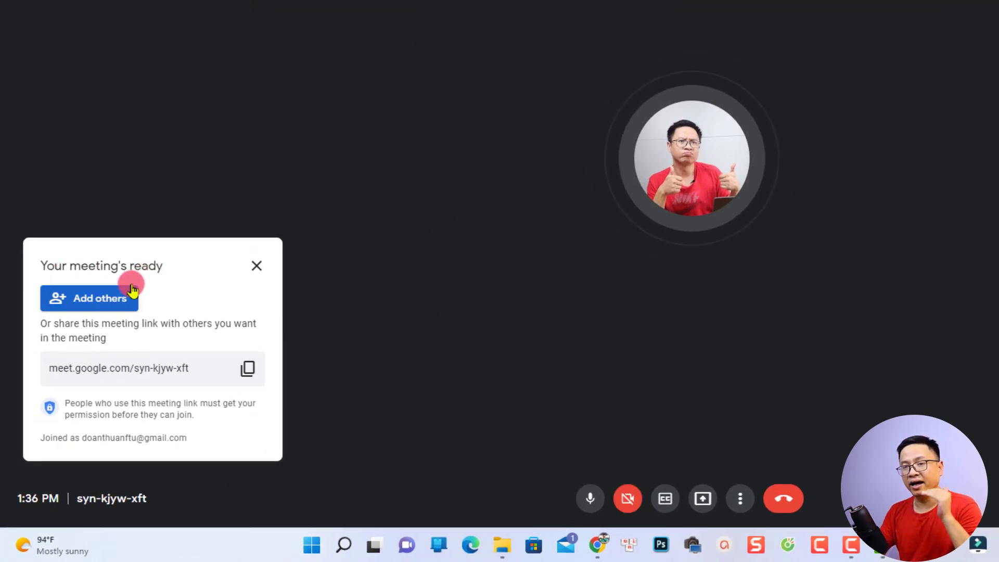
{"action": "left_click", "coordinate": [102, 306]}
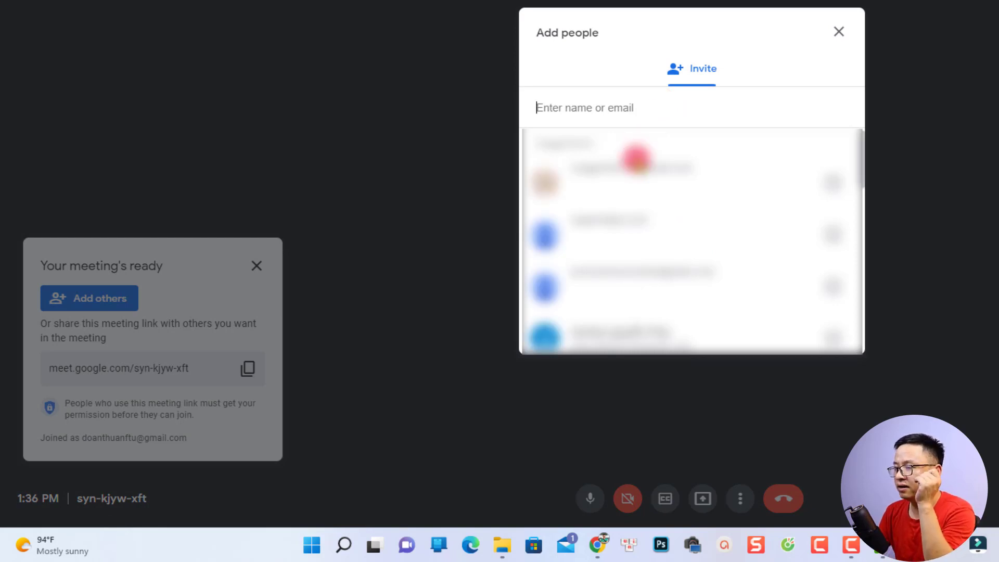
{"action": "left_click", "coordinate": [598, 276]}
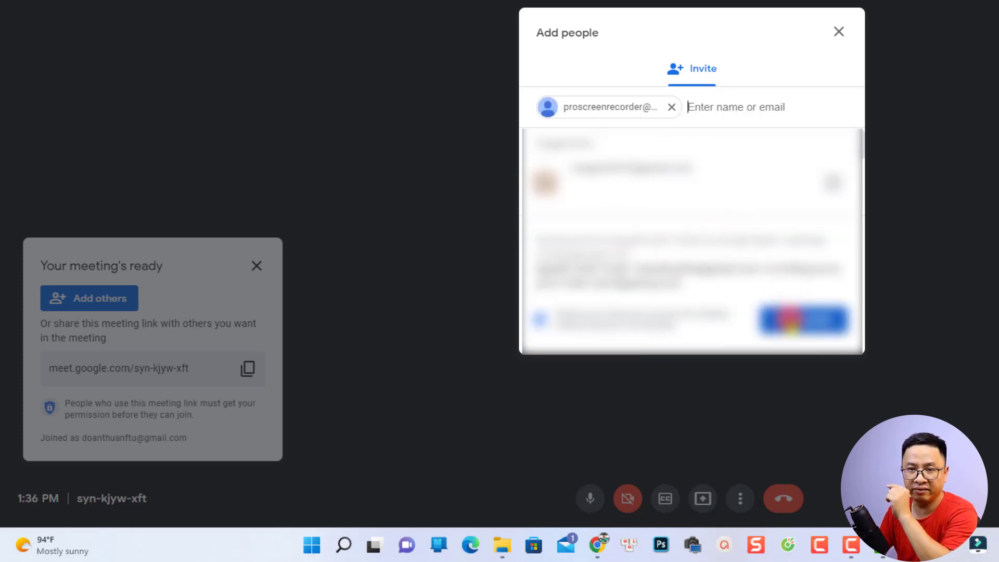
{"action": "left_click", "coordinate": [790, 318]}
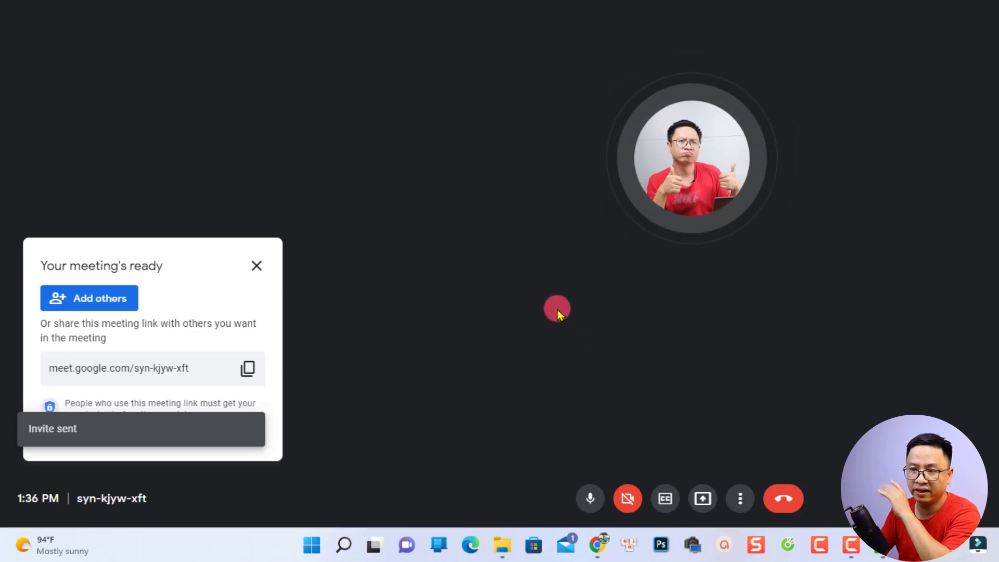
{"action": "left_click", "coordinate": [248, 371]}
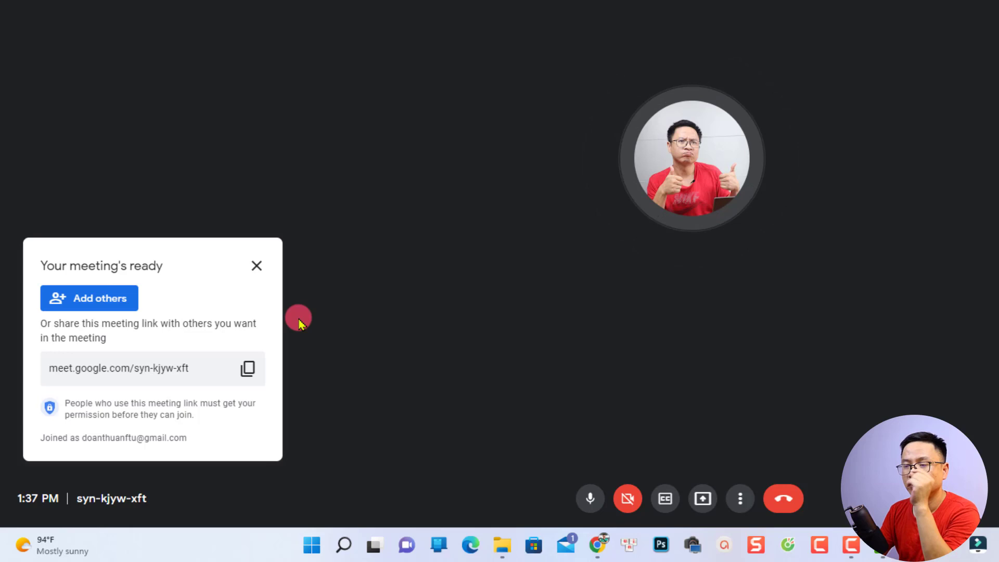
Step: Dismiss the meeting-ready and whiteboard cards, then enable Host management with screen sharing still allowed
{"action": "left_click", "coordinate": [256, 266]}
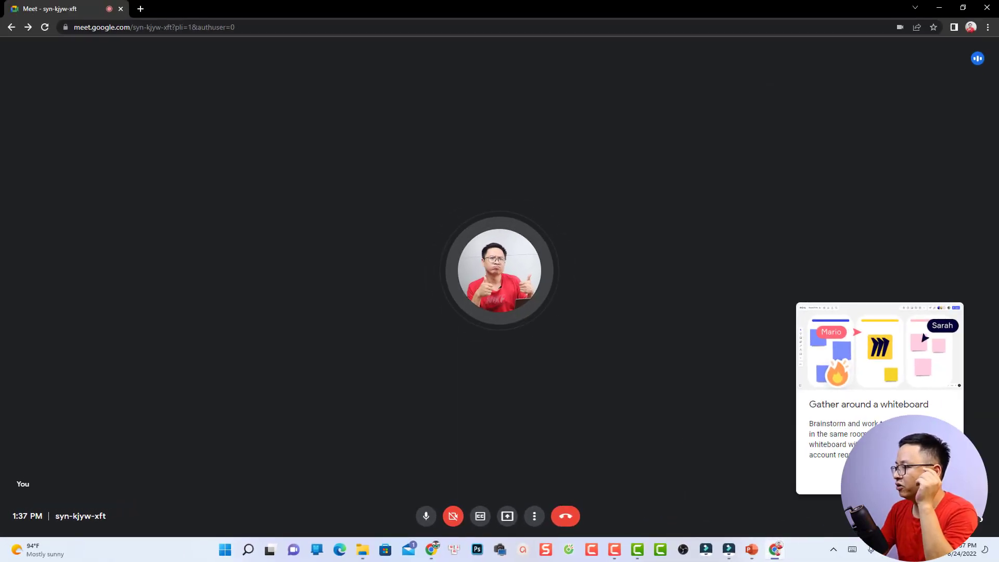
{"action": "left_click", "coordinate": [759, 490]}
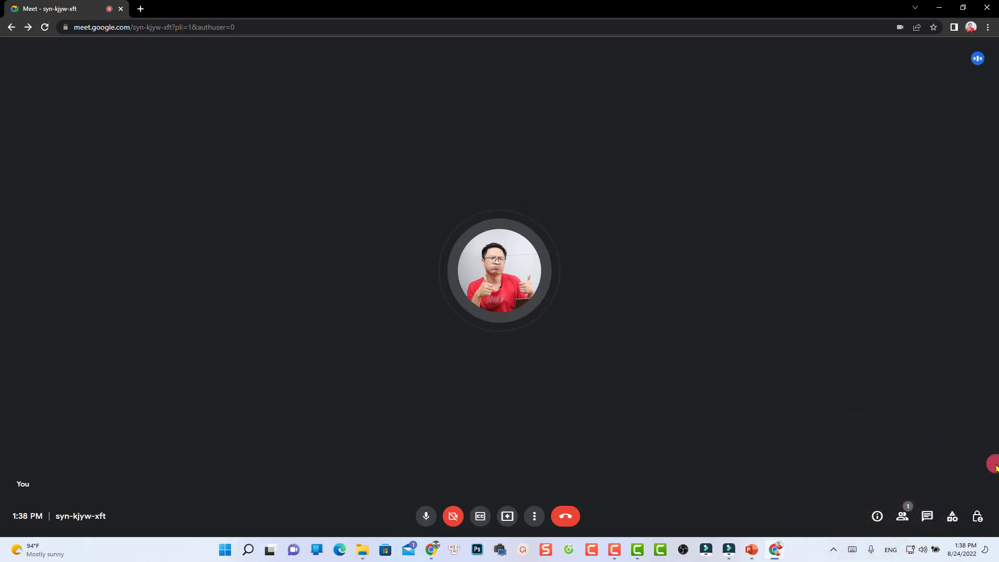
{"action": "left_click", "coordinate": [978, 515]}
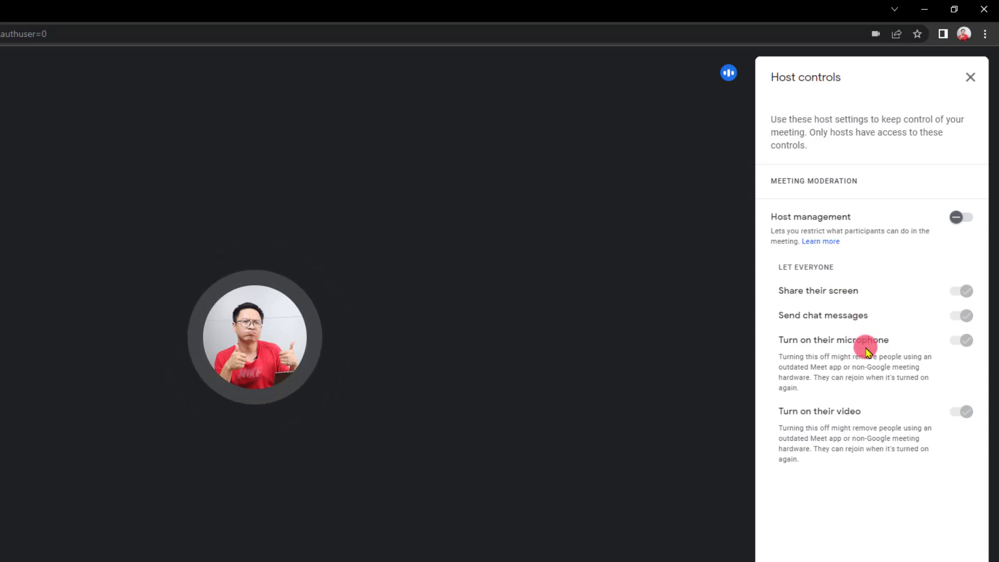
{"action": "left_click", "coordinate": [967, 222]}
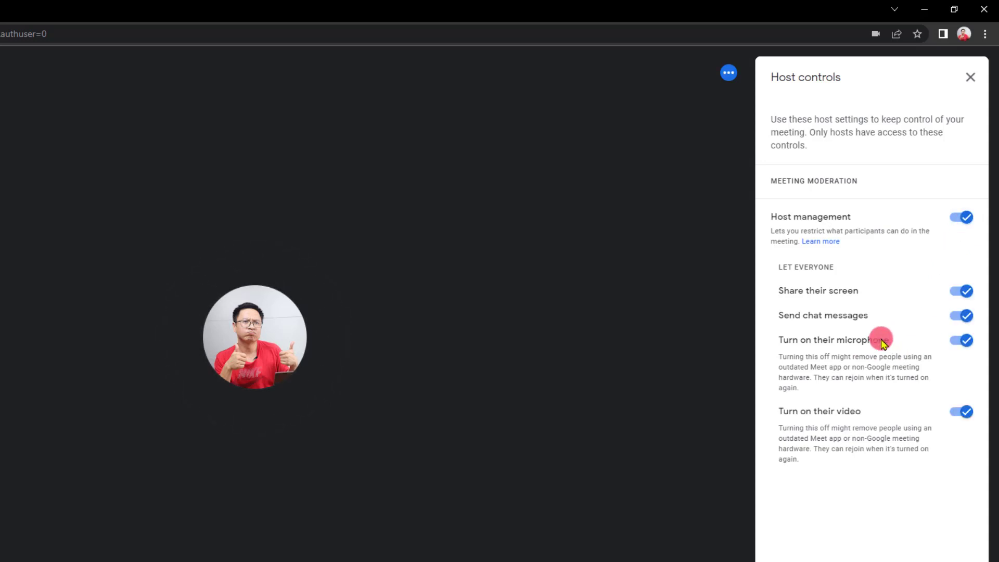
{"action": "left_click", "coordinate": [952, 297]}
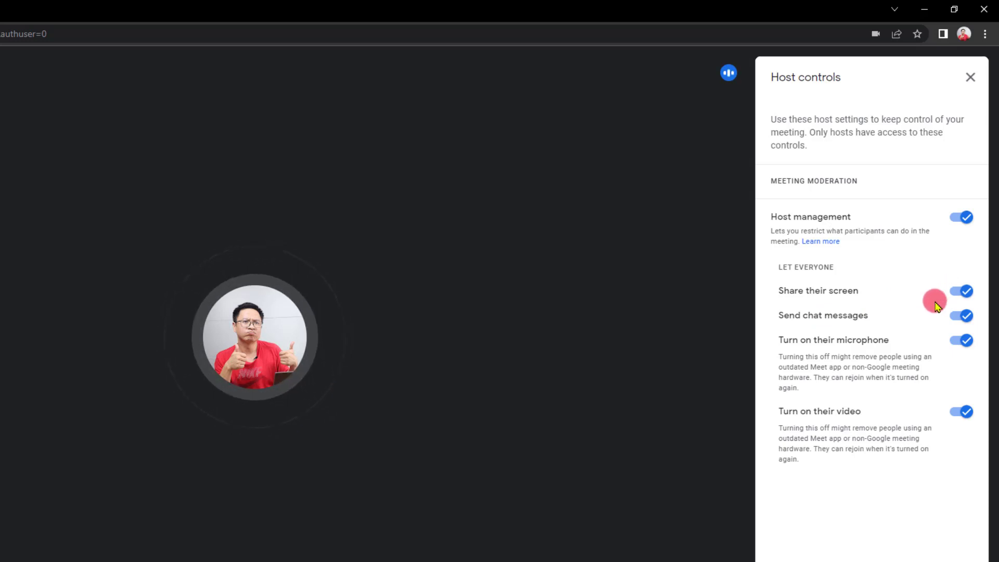
{"action": "left_click", "coordinate": [961, 292]}
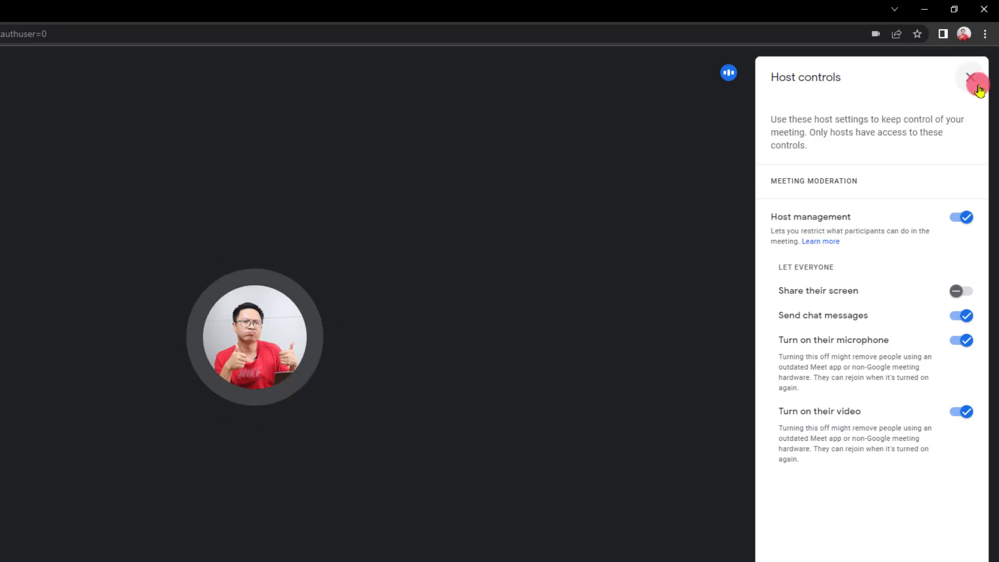
{"action": "left_click", "coordinate": [960, 291]}
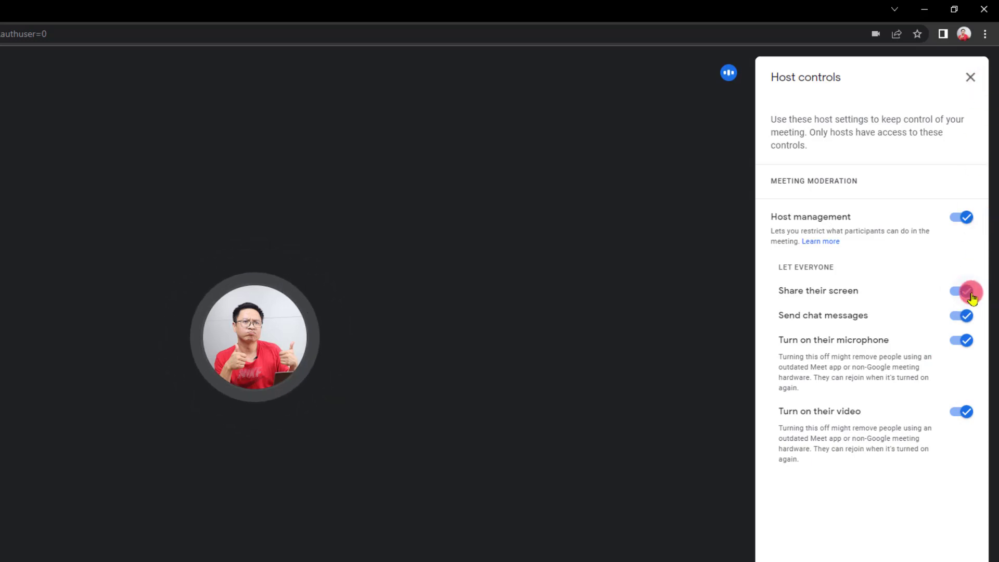
{"action": "left_click", "coordinate": [970, 77]}
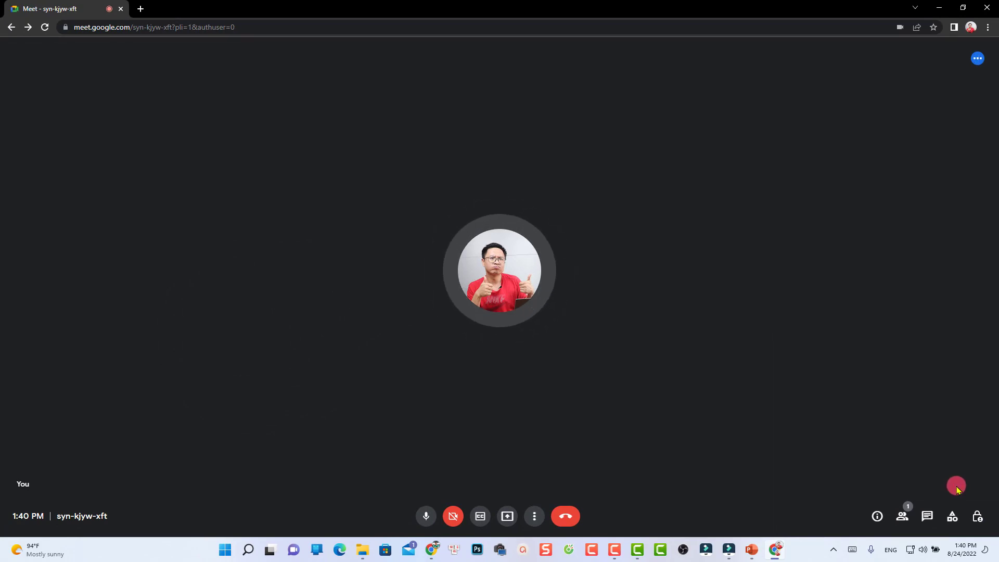
{"action": "left_click", "coordinate": [952, 517]}
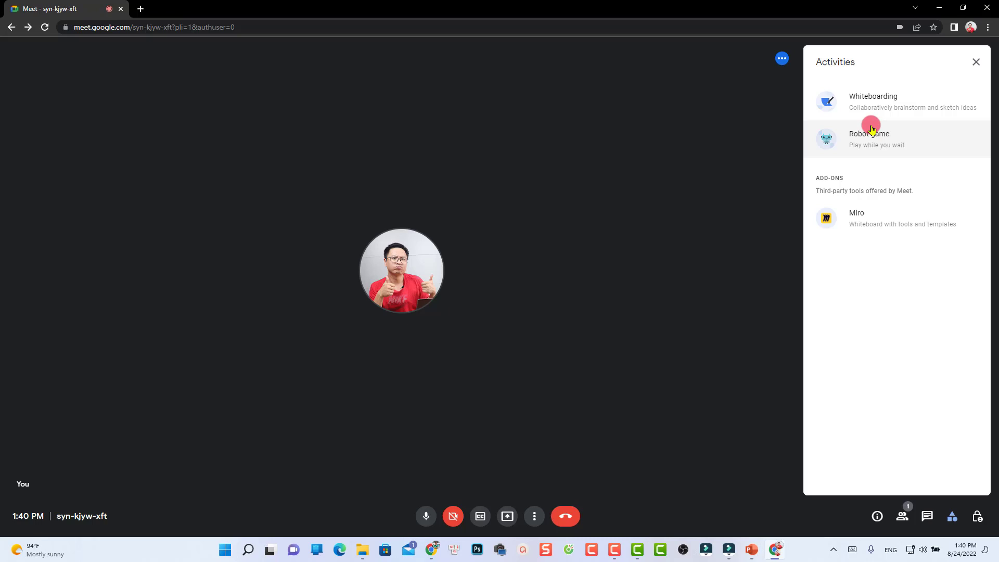
{"action": "left_click", "coordinate": [865, 143]}
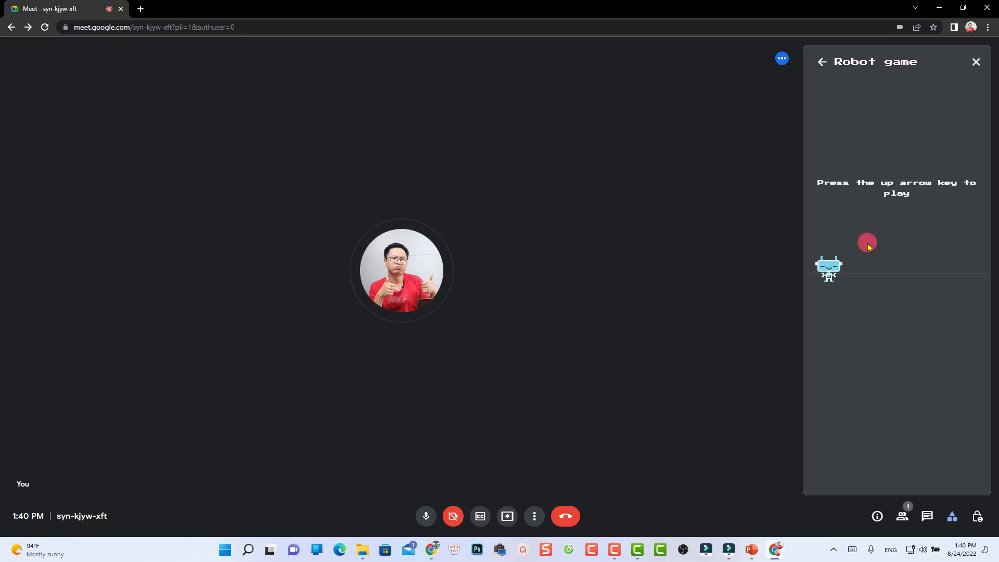
{"action": "key", "text": "Up"}
{"action": "key", "text": "Up"}
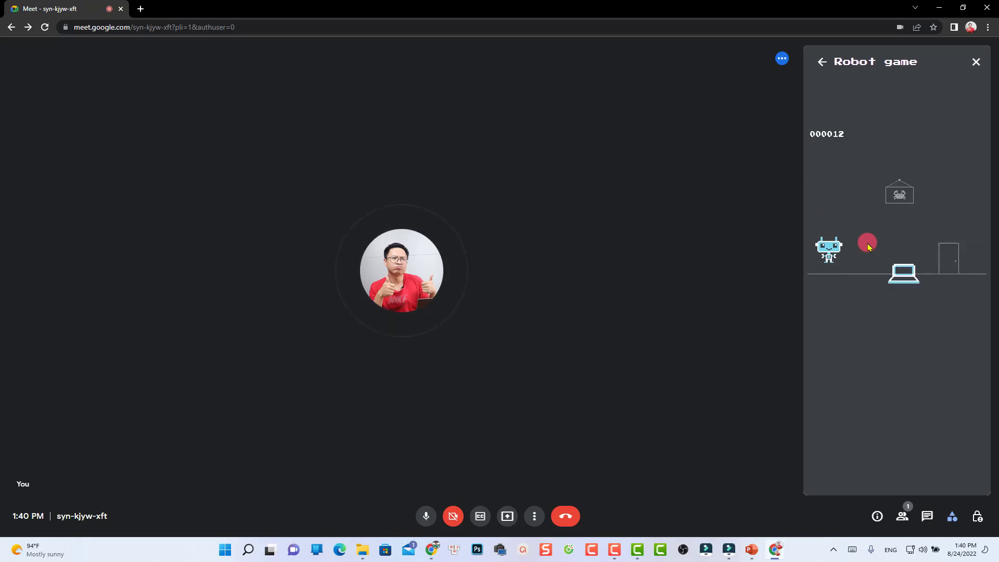
{"action": "key", "text": "Up"}
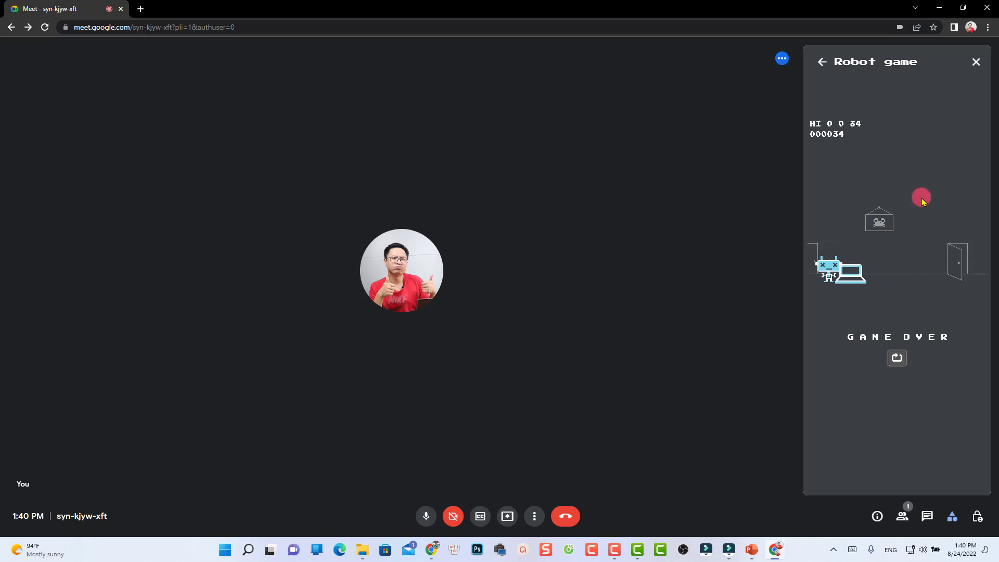
{"action": "left_click", "coordinate": [974, 62]}
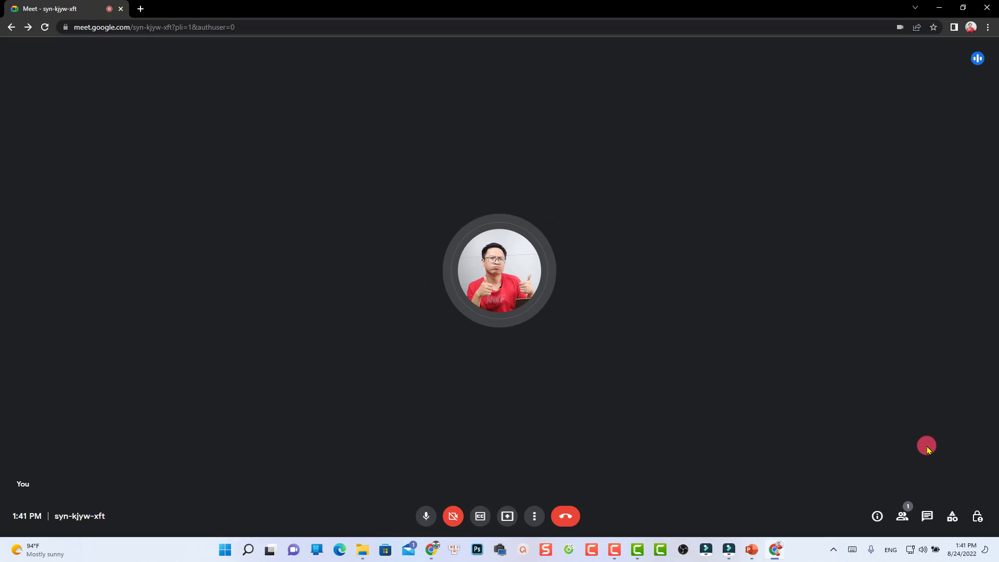
Step: Post 'hello' to everyone in the in-call chat, then close the chat panel
{"action": "left_click", "coordinate": [929, 516]}
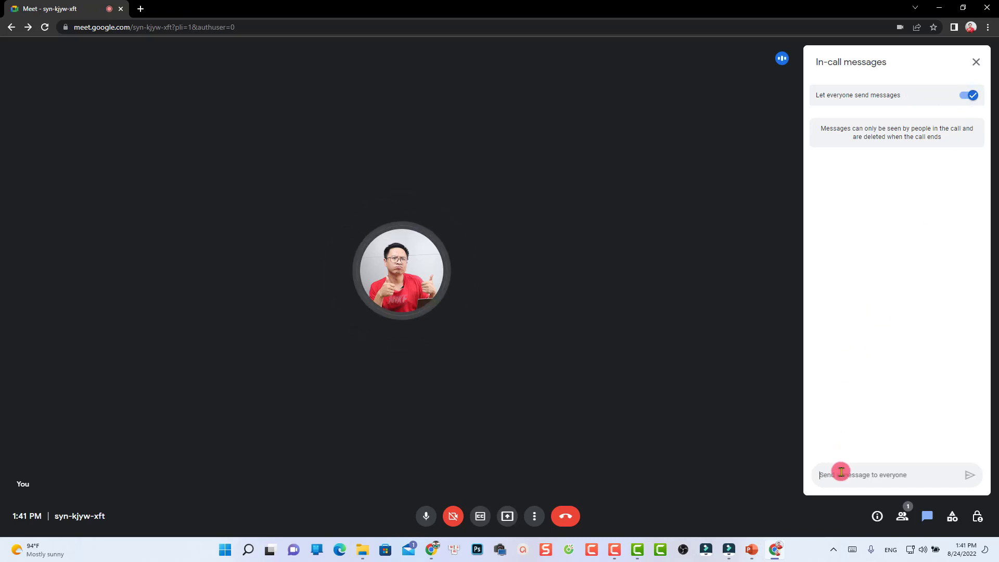
{"action": "type", "text": "hello"}
{"action": "key", "text": "Return"}
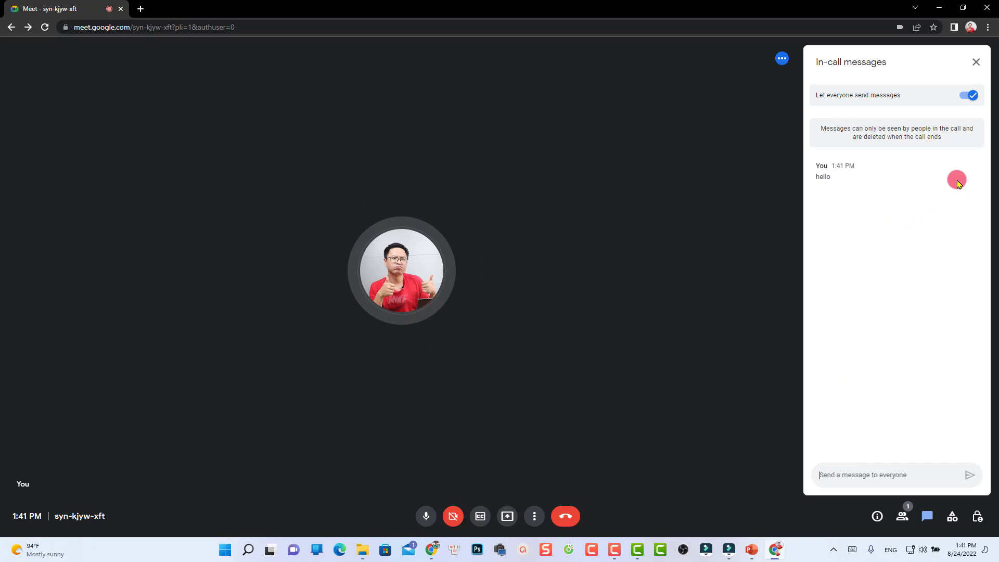
{"action": "left_click", "coordinate": [976, 61]}
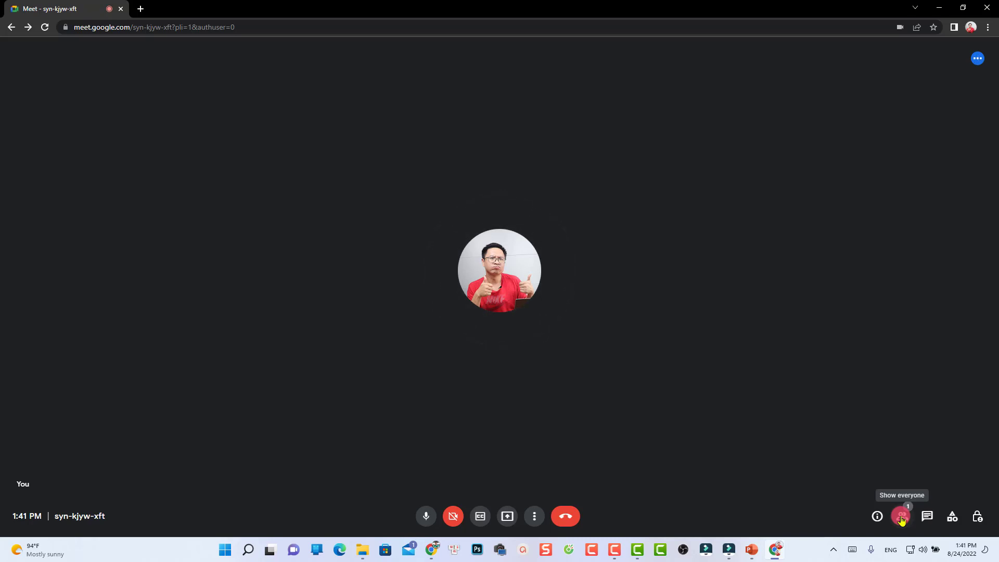
{"action": "left_click", "coordinate": [901, 518]}
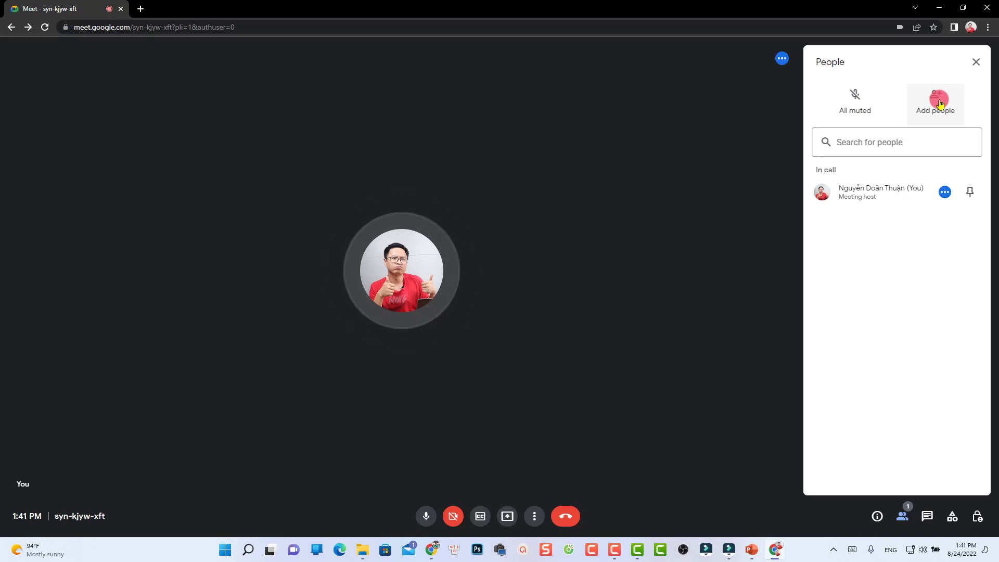
{"action": "left_click", "coordinate": [975, 63]}
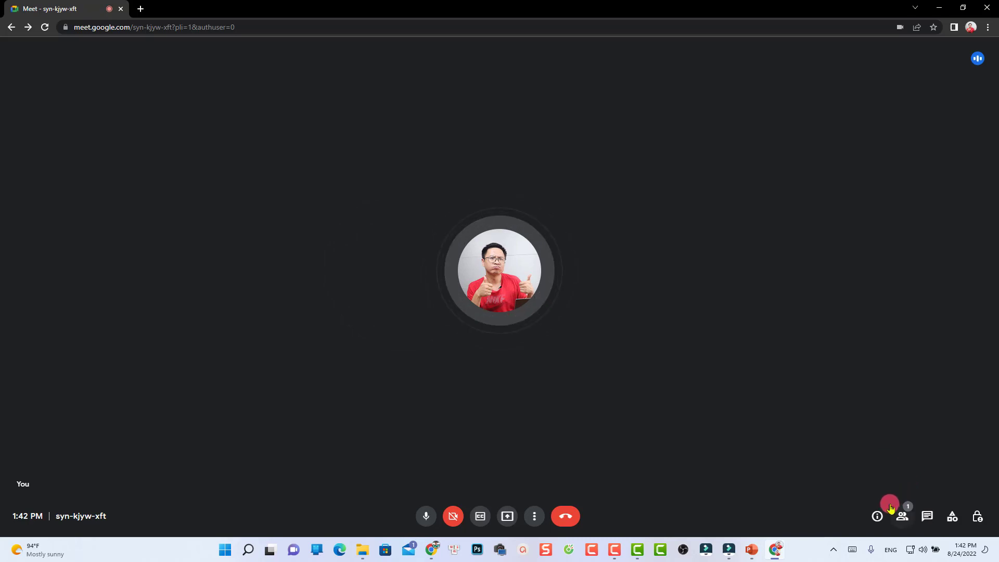
{"action": "left_click", "coordinate": [877, 518]}
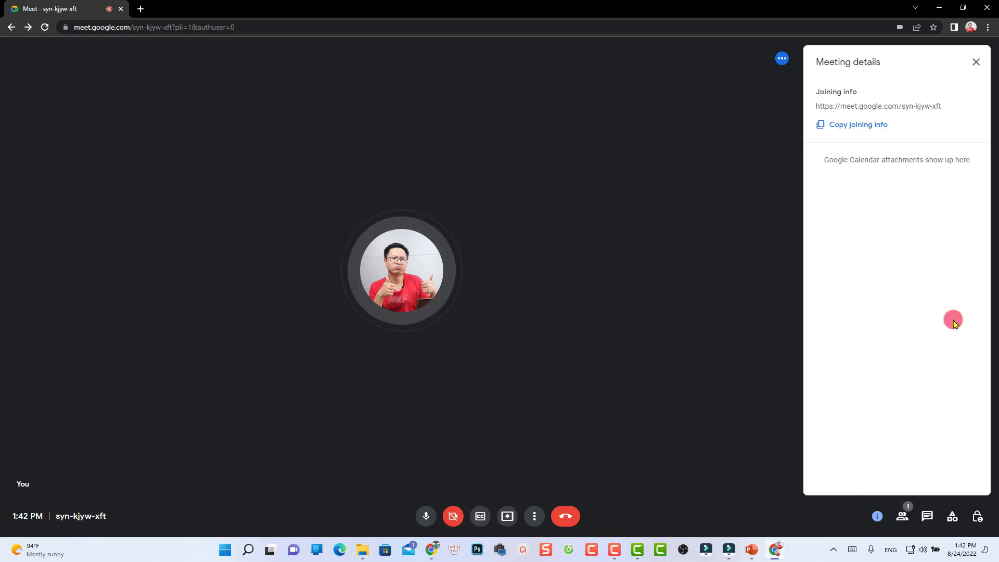
{"action": "left_click", "coordinate": [877, 516]}
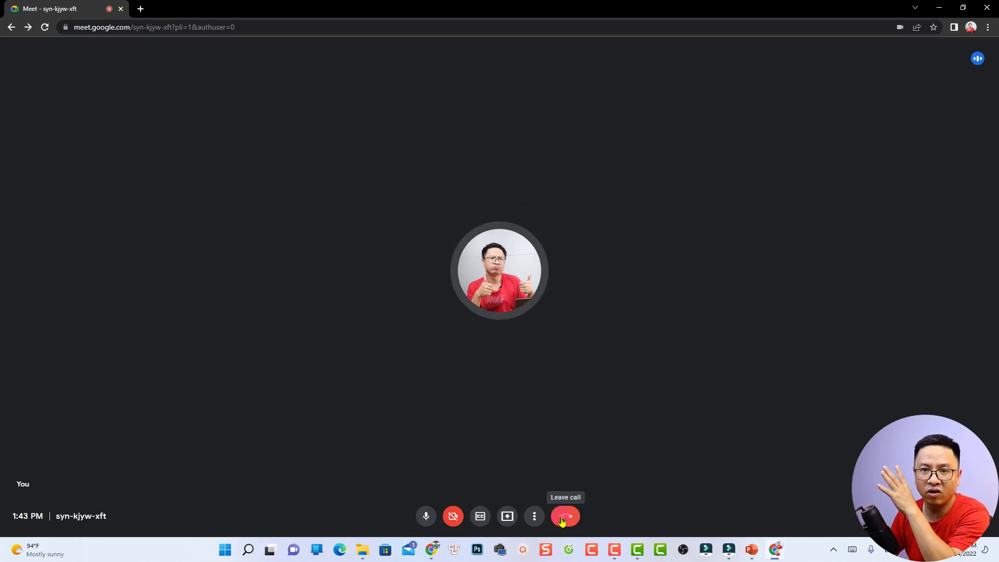
Step: Start a new Jamboard whiteboard for the call from the Whiteboard option
{"action": "left_click", "coordinate": [535, 517]}
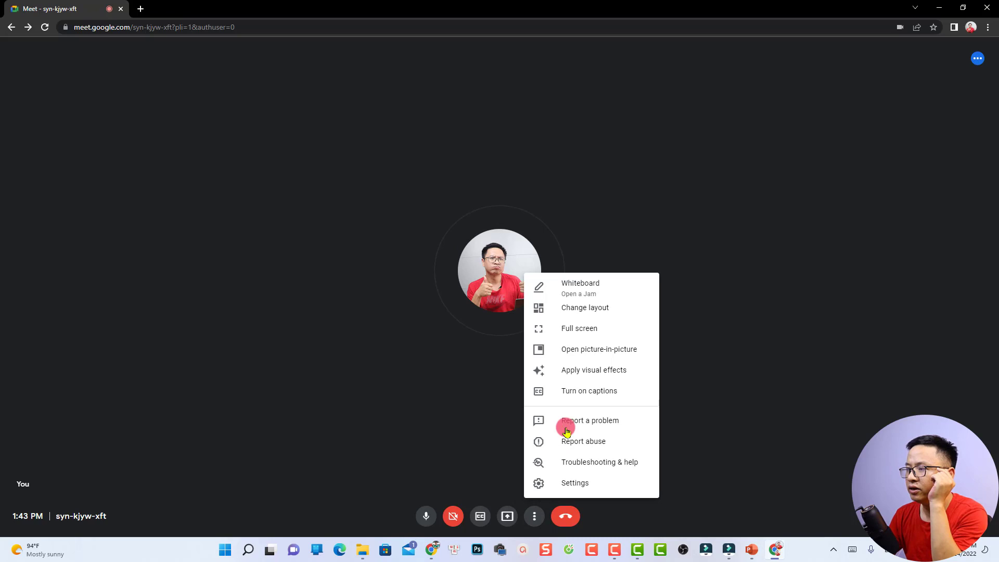
{"action": "left_click", "coordinate": [577, 294]}
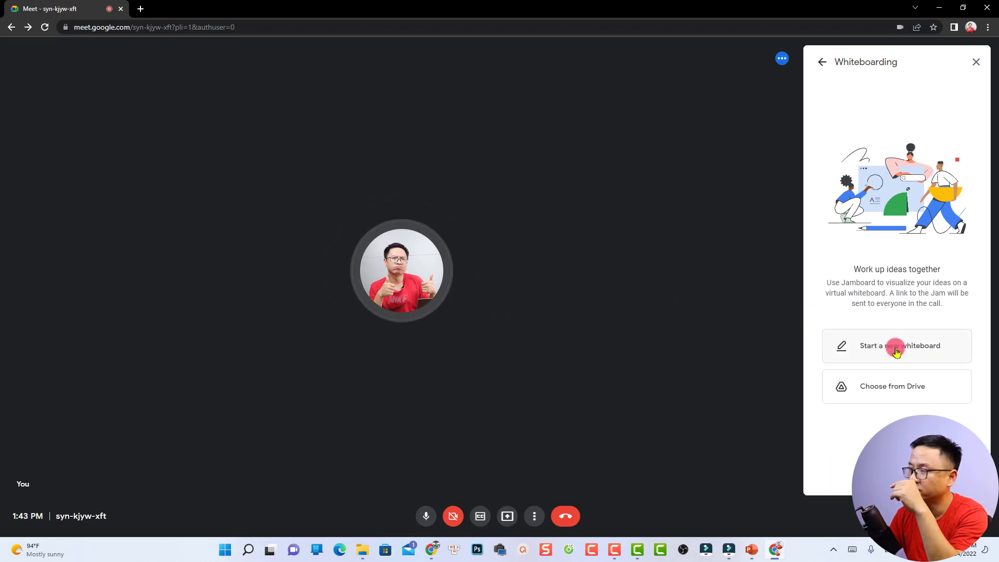
{"action": "left_click", "coordinate": [895, 349]}
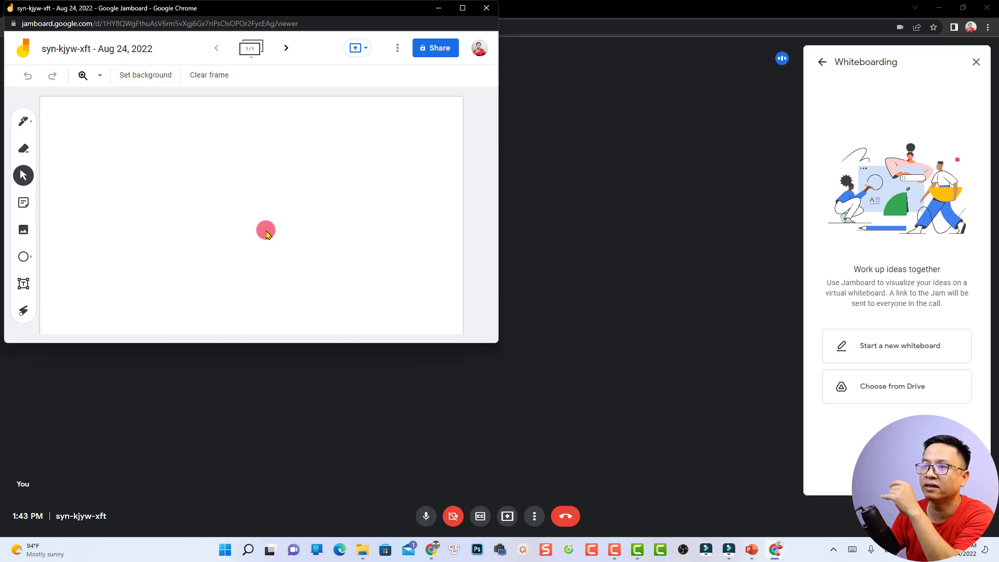
Step: Scribble freehand pen strokes on the whiteboard, check the present options, and close Jamboard
{"action": "left_click", "coordinate": [23, 123]}
{"action": "mouse_move", "coordinate": [151, 161]}
{"action": "left_mouse_down"}
{"action": "mouse_move", "coordinate": [123, 212]}
{"action": "mouse_move", "coordinate": [330, 167]}
{"action": "mouse_move", "coordinate": [279, 221]}
{"action": "mouse_move", "coordinate": [160, 211]}
{"action": "mouse_move", "coordinate": [156, 230]}
{"action": "mouse_move", "coordinate": [147, 194]}
{"action": "mouse_move", "coordinate": [100, 172]}
{"action": "mouse_move", "coordinate": [134, 221]}
{"action": "left_mouse_up"}
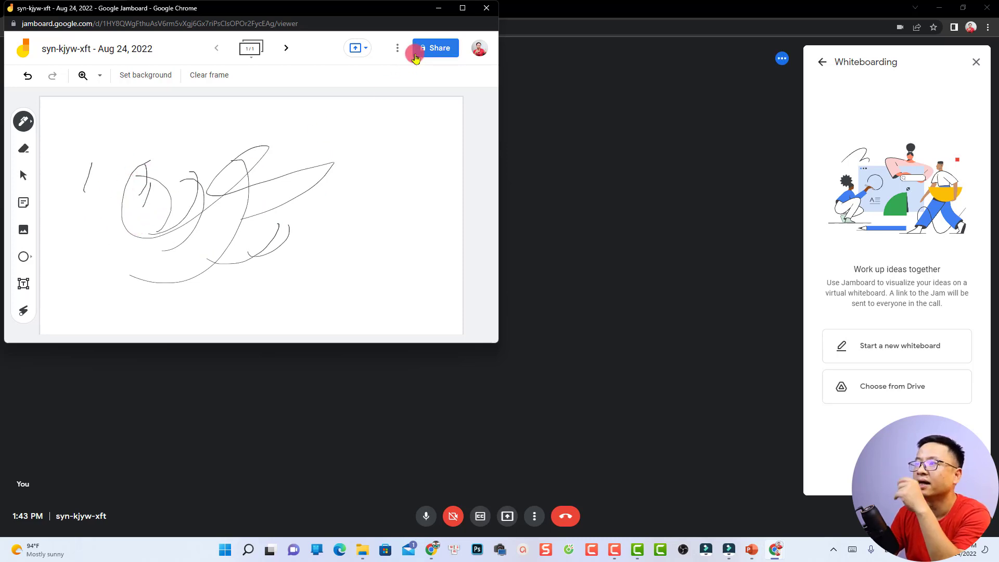
{"action": "left_click", "coordinate": [370, 52]}
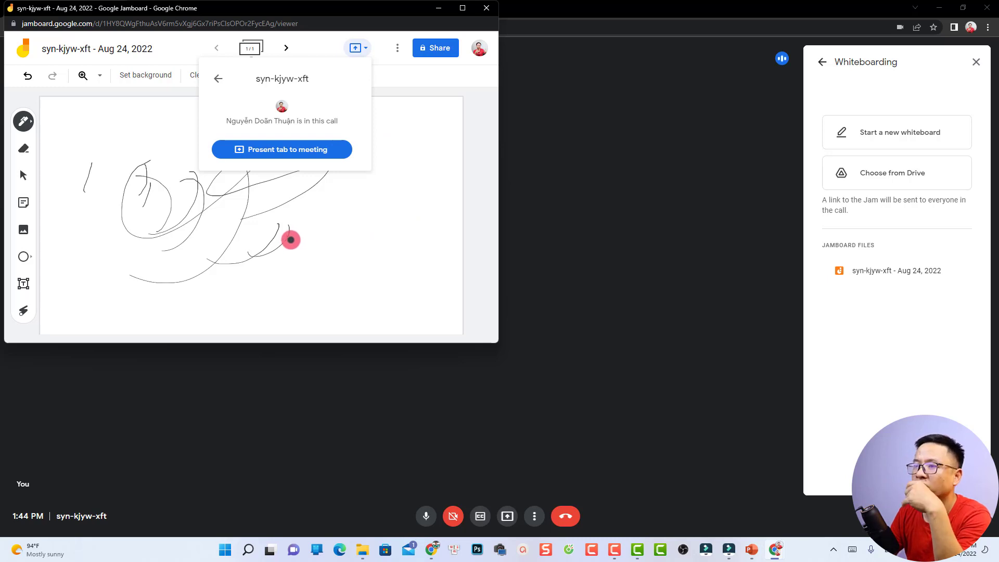
{"action": "left_click", "coordinate": [291, 240]}
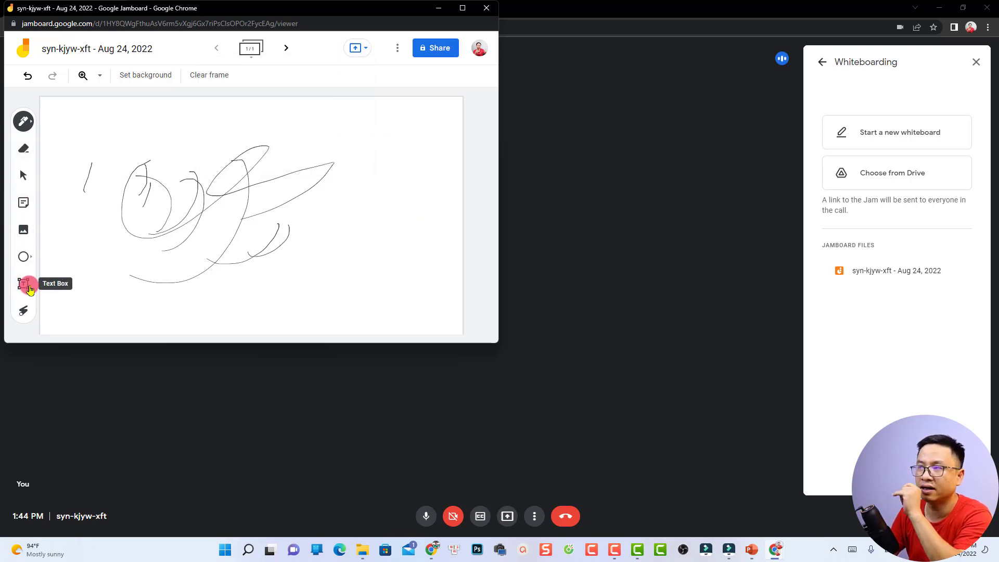
{"action": "left_click", "coordinate": [486, 11]}
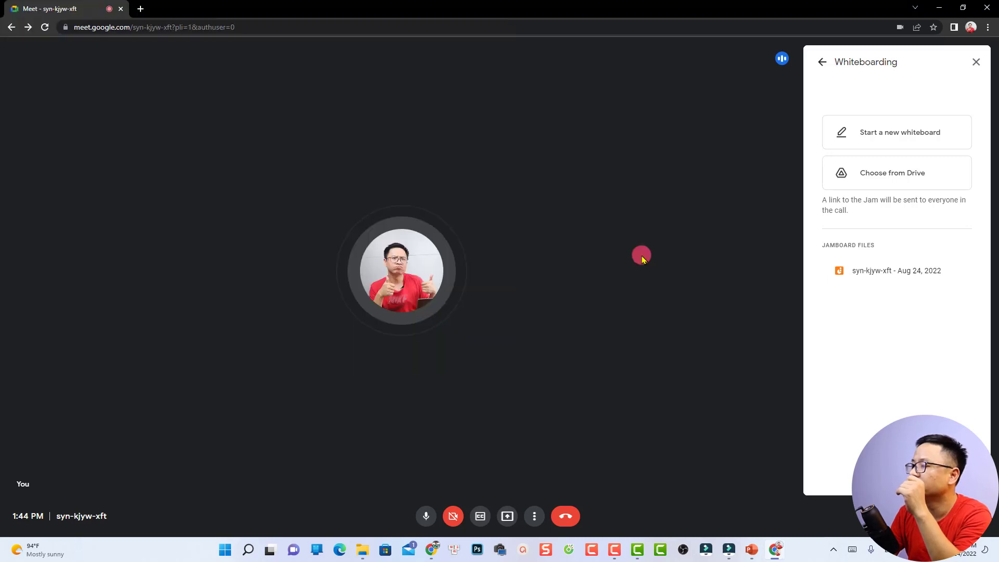
Step: Try Tiled and Sidebar layouts, settle on Auto with a 16-tile maximum, and close the panels
{"action": "left_click", "coordinate": [534, 516]}
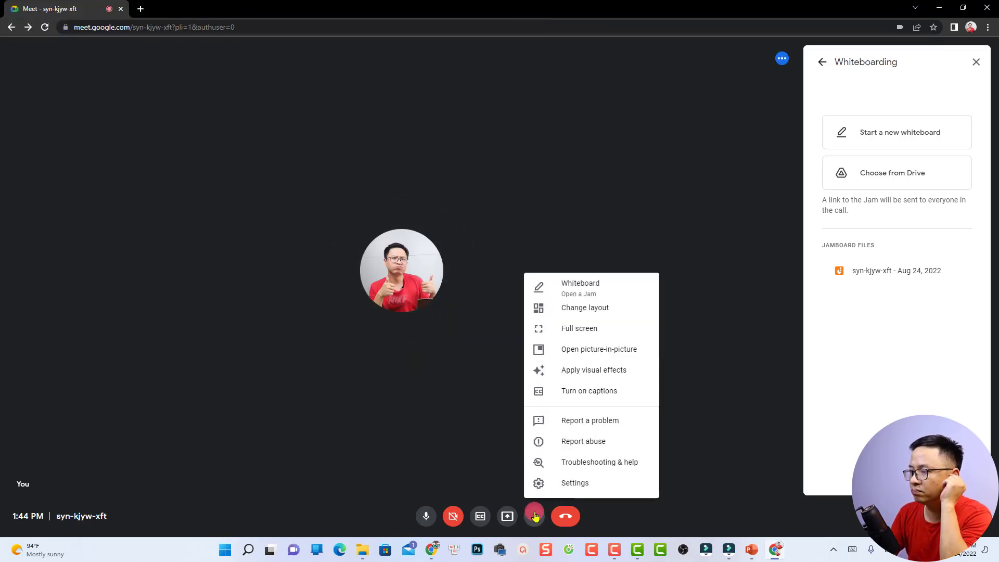
{"action": "left_click", "coordinate": [569, 312]}
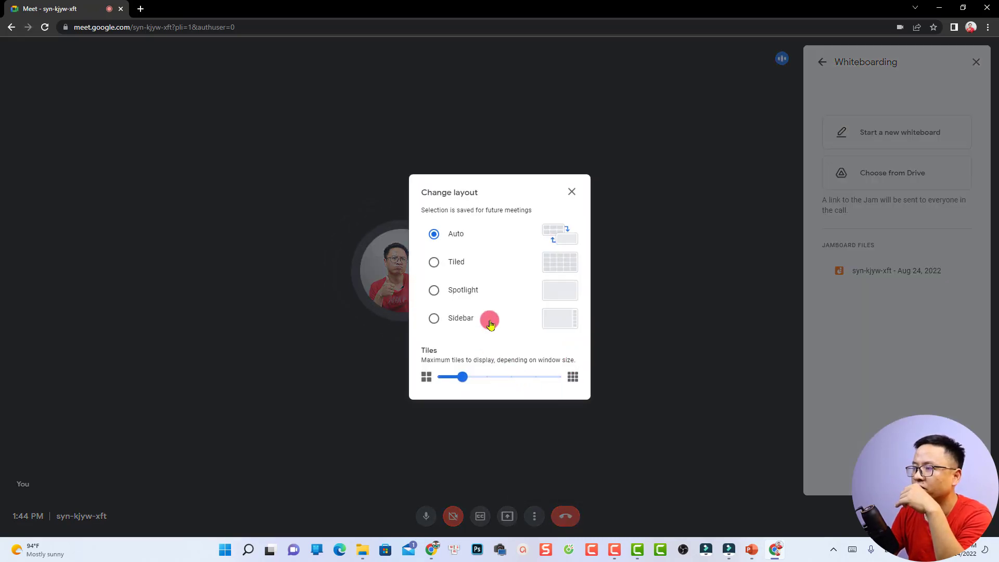
{"action": "left_click", "coordinate": [438, 263]}
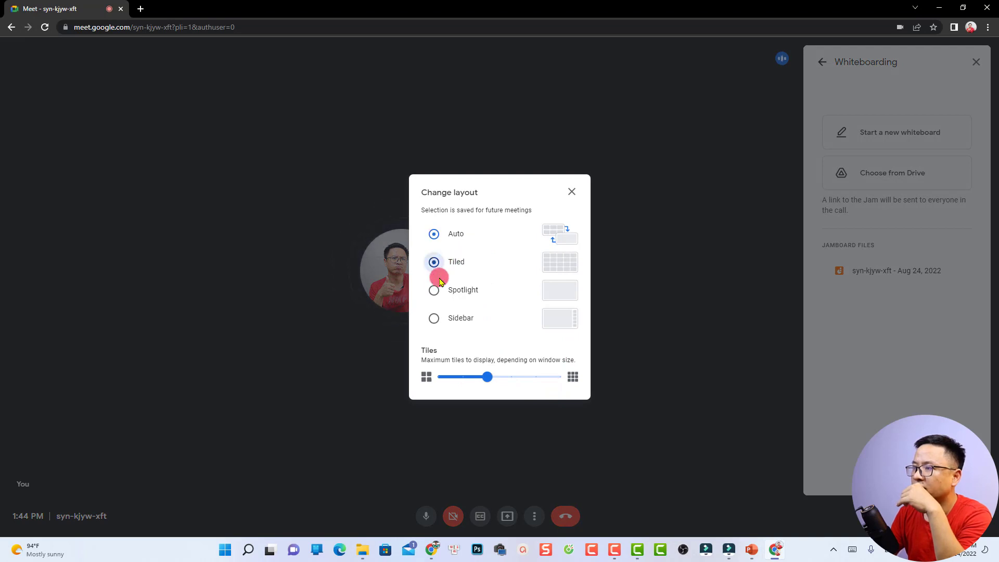
{"action": "left_click", "coordinate": [434, 296]}
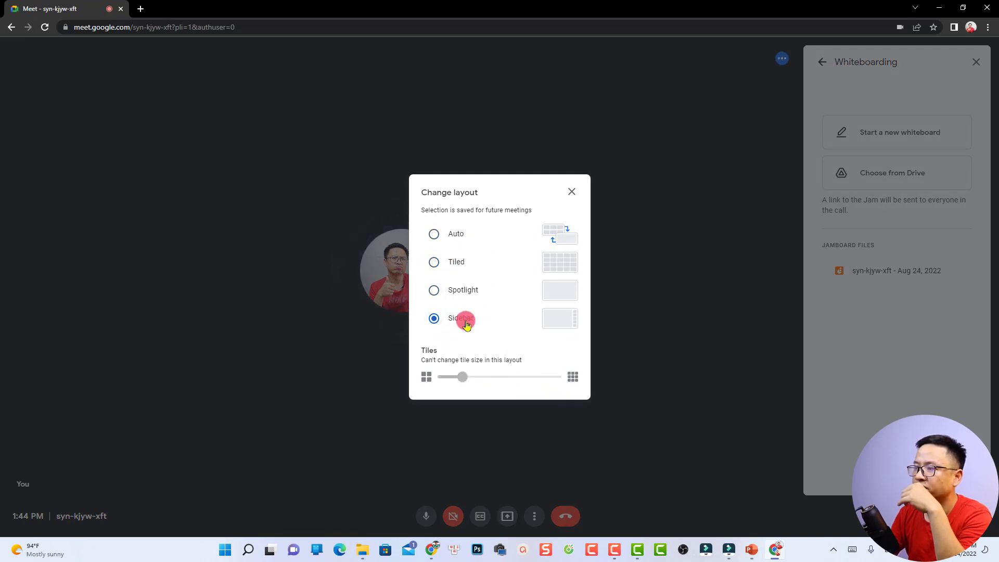
{"action": "left_click", "coordinate": [434, 235]}
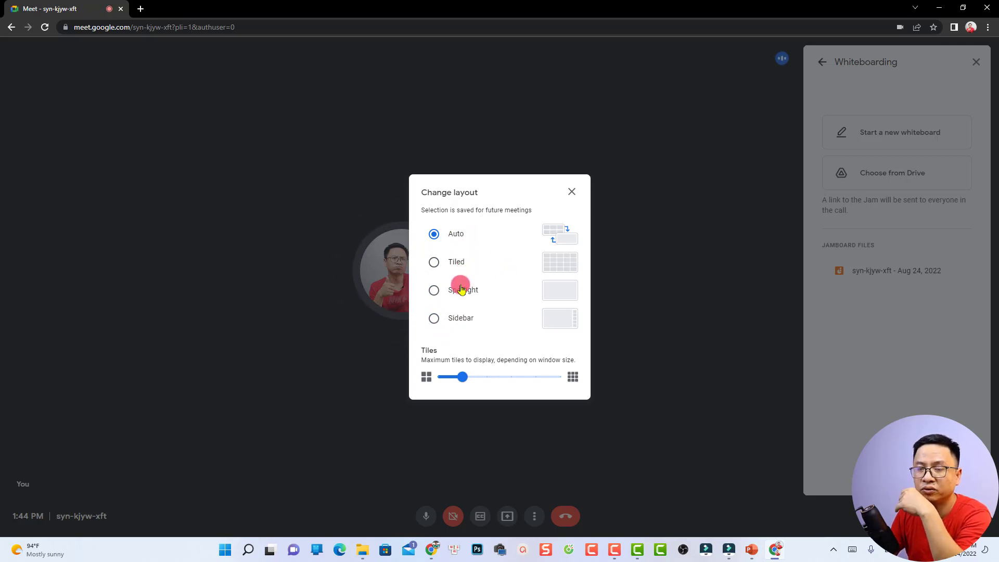
{"action": "left_click_drag", "start_coordinate": [461, 373], "coordinate": [487, 382]}
{"action": "left_click", "coordinate": [572, 195]}
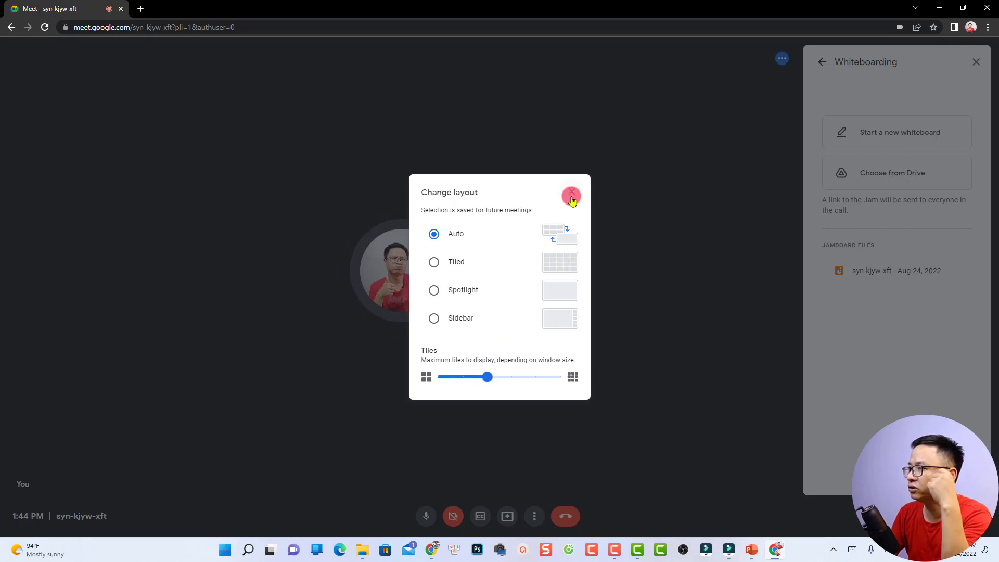
{"action": "left_click", "coordinate": [976, 62]}
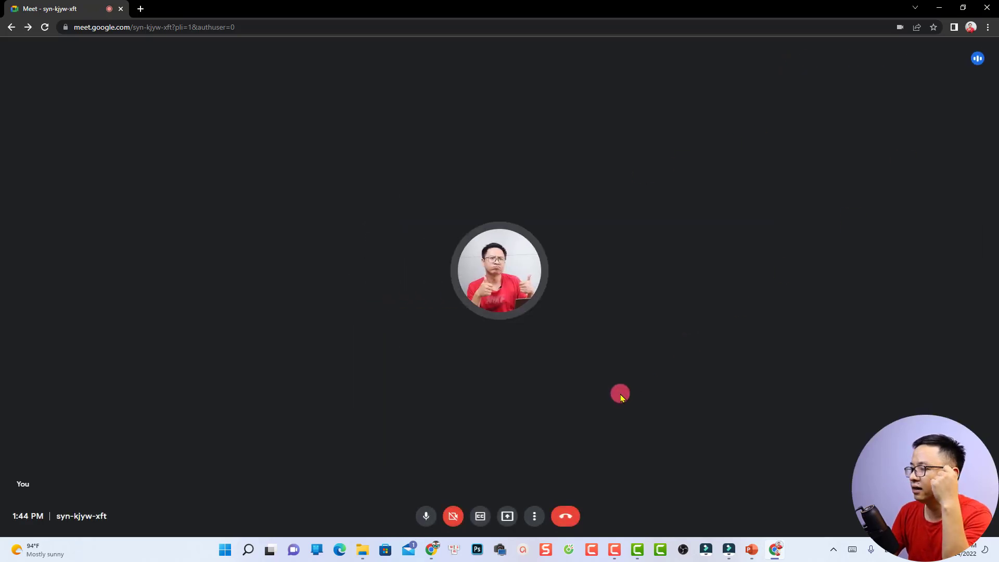
Step: Put the call into full screen, then exit back to the regular browser window
{"action": "left_click", "coordinate": [532, 517]}
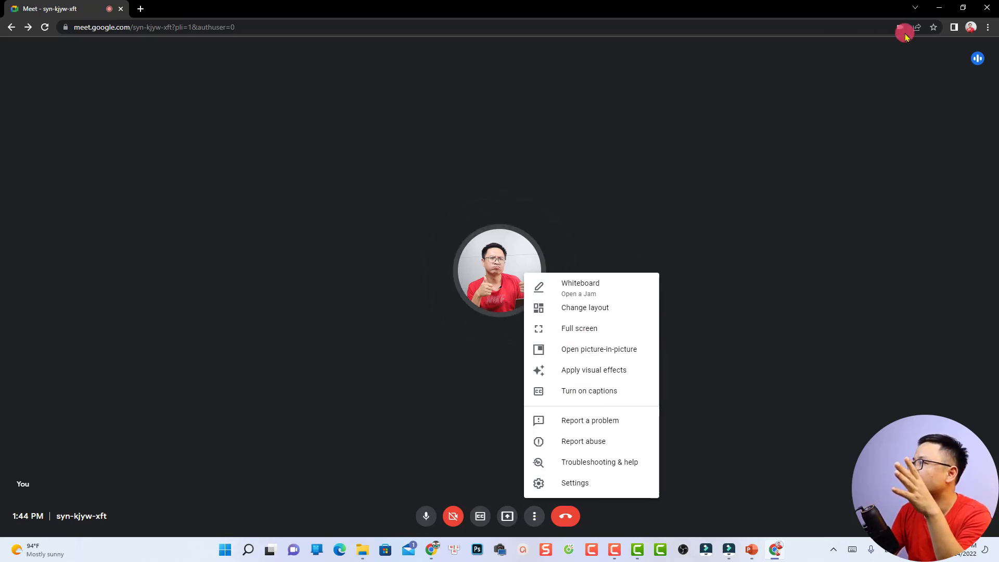
{"action": "left_click", "coordinate": [567, 327]}
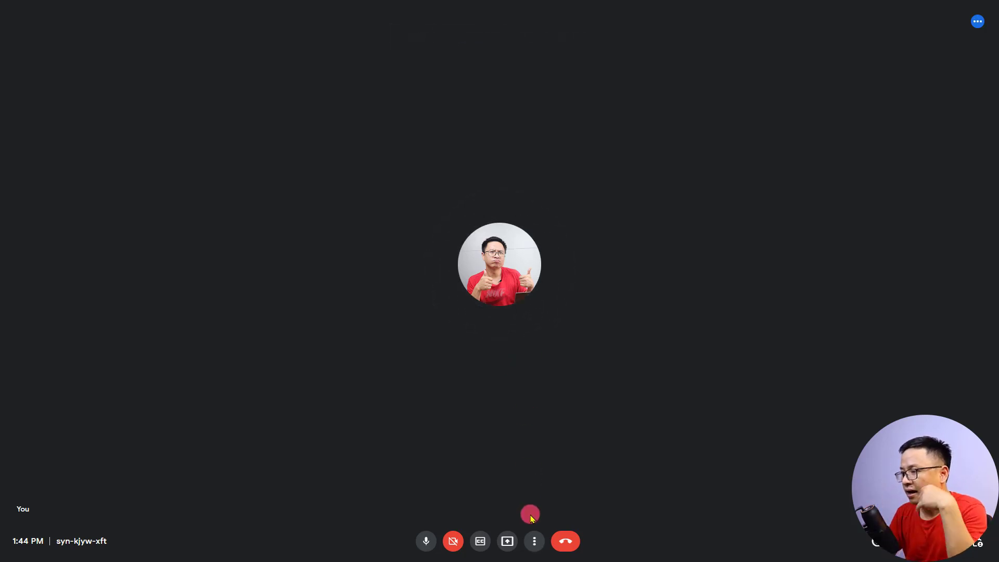
{"action": "left_click", "coordinate": [532, 541]}
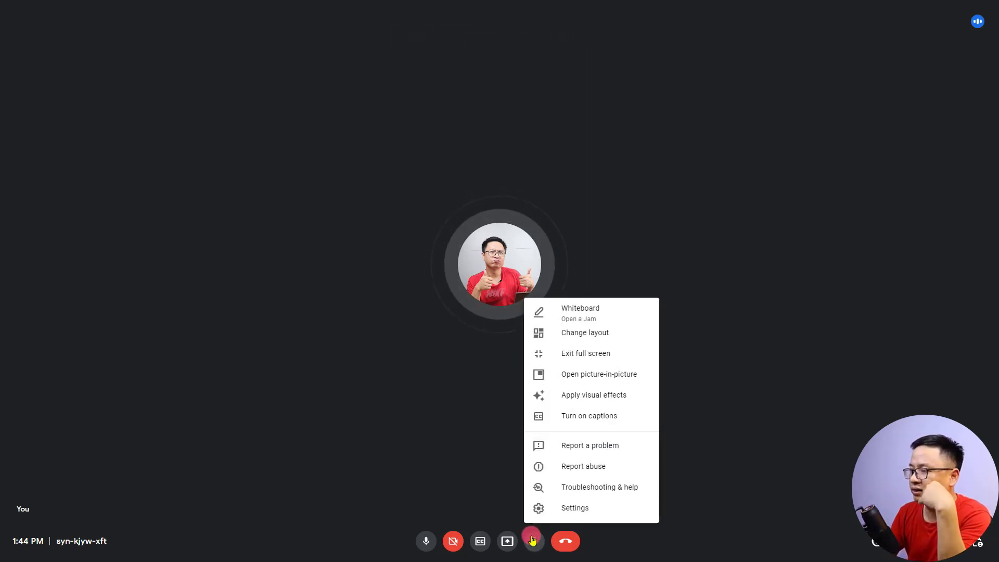
{"action": "left_click", "coordinate": [572, 354]}
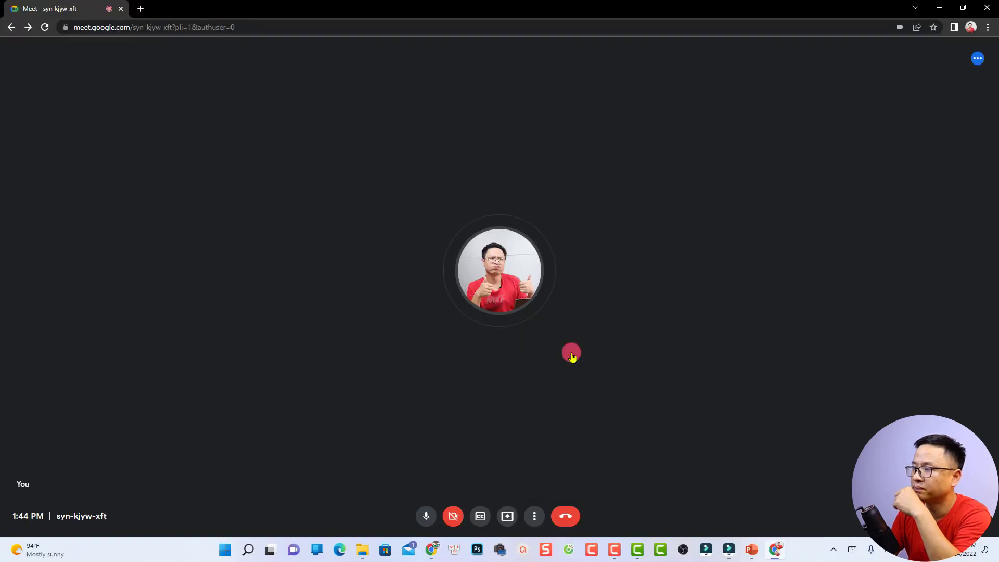
{"action": "left_click", "coordinate": [533, 517]}
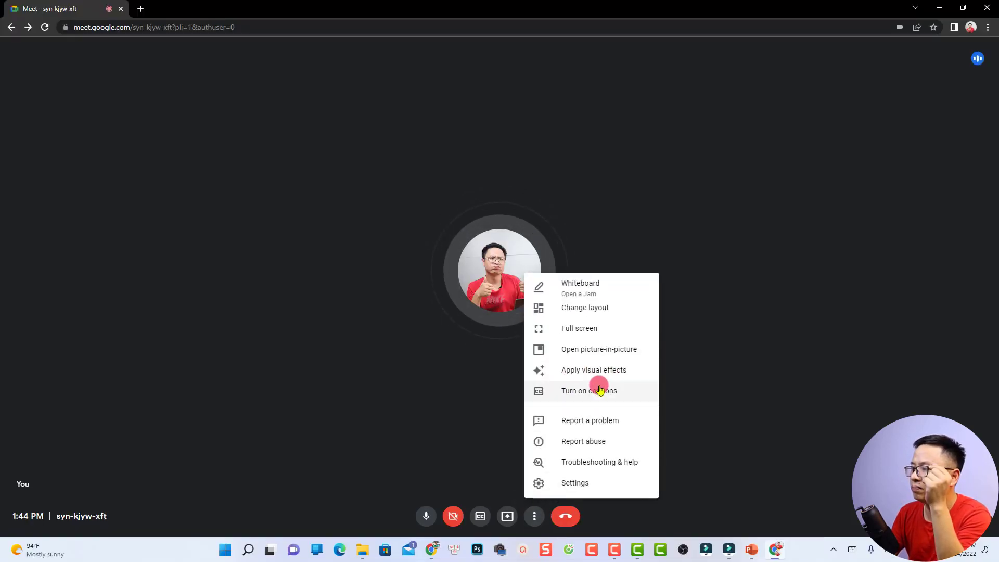
{"action": "left_click", "coordinate": [574, 373]}
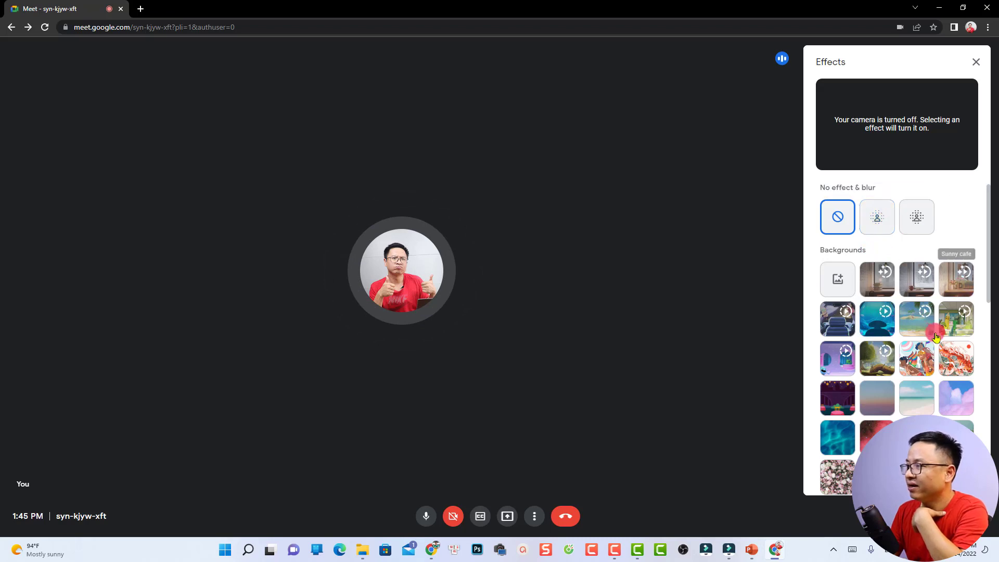
{"action": "scroll", "coordinate": [881, 377], "scroll_direction": "down", "scroll_amount": 1}
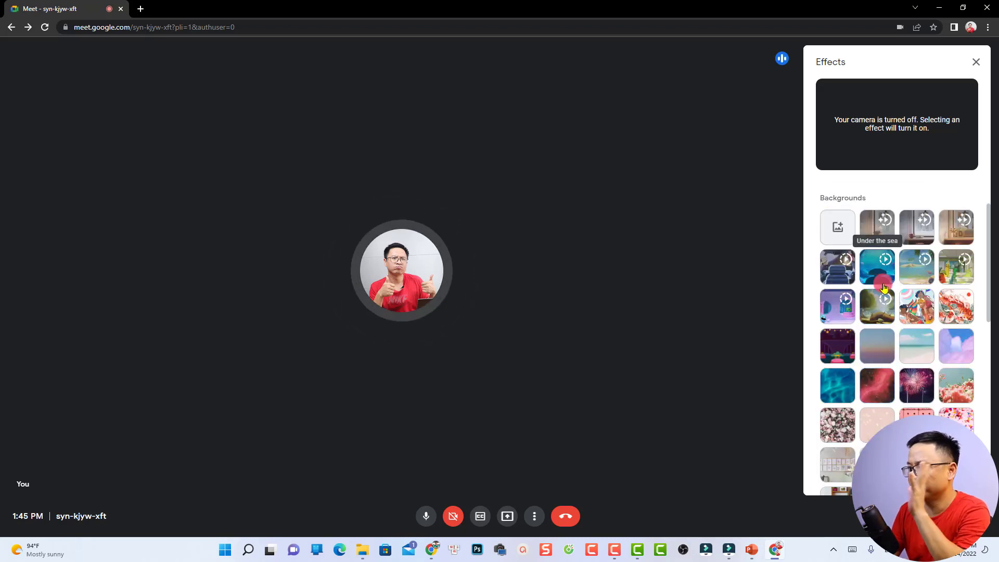
{"action": "scroll", "coordinate": [883, 287], "scroll_direction": "down", "scroll_amount": 8}
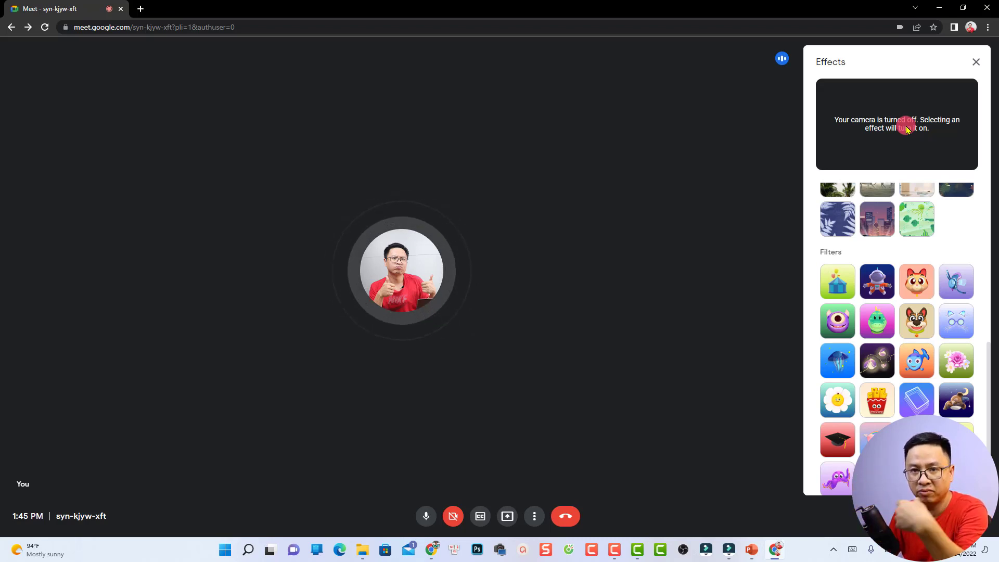
{"action": "left_click", "coordinate": [976, 62]}
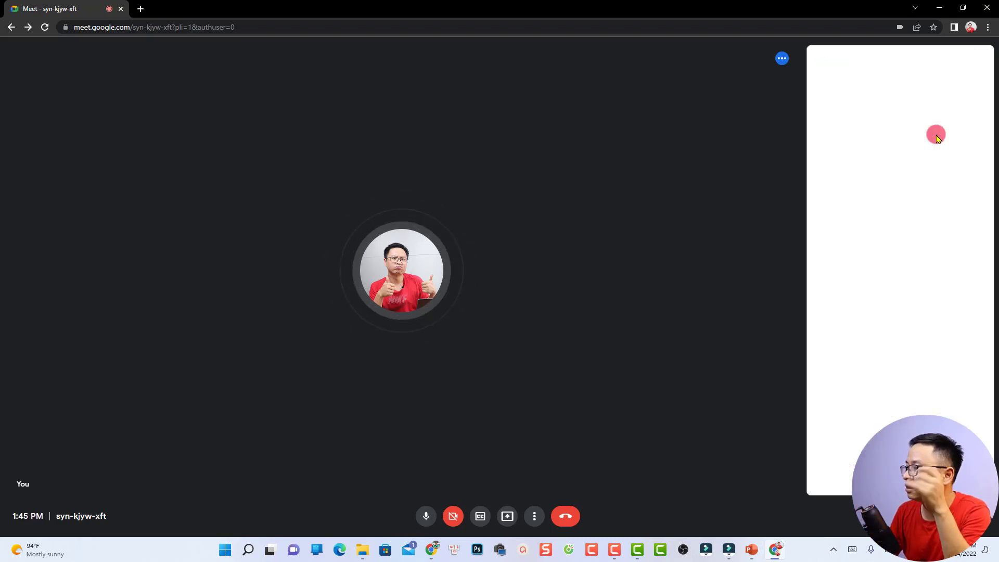
{"action": "left_click", "coordinate": [534, 516]}
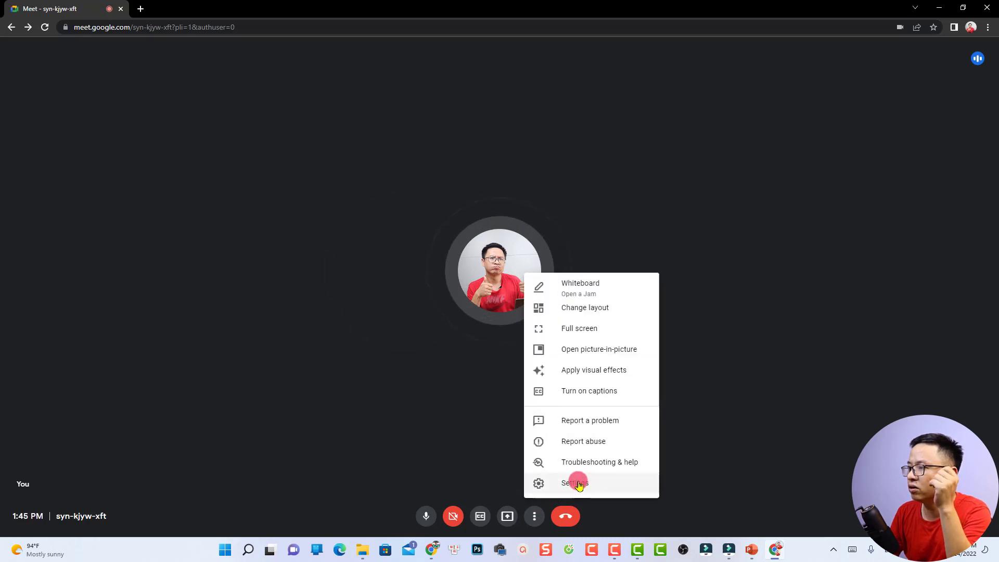